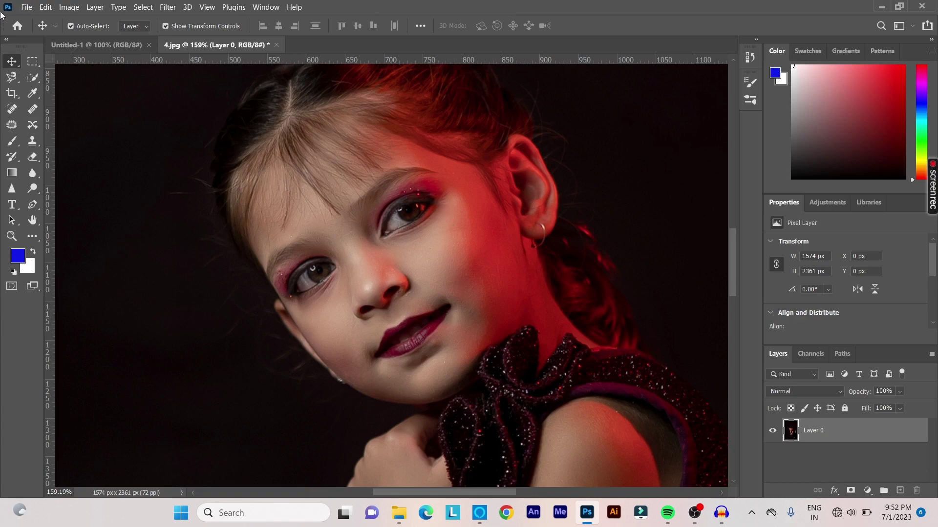
Open the File menu over the unedited red-lit portrait on Layer 0
click(31, 7)
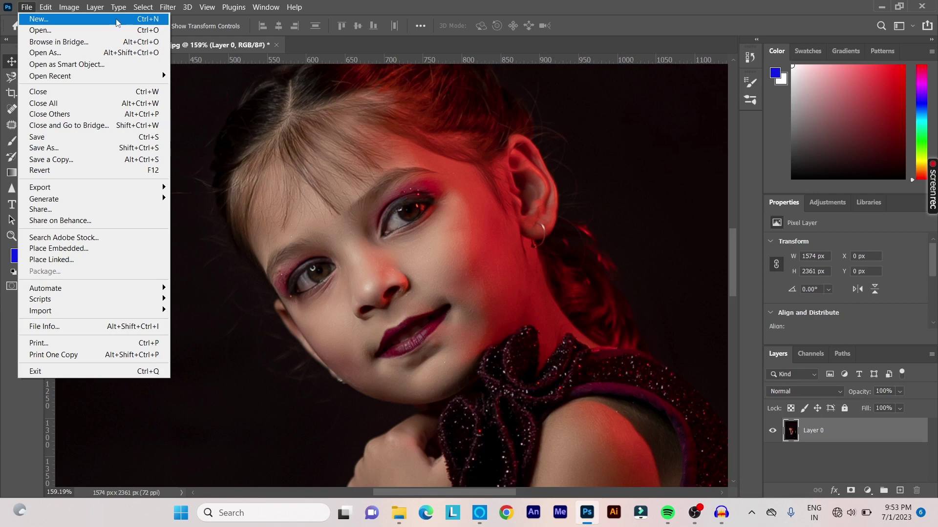
Dismiss New Document, browse Open, select IMG_20220728_210847, then cancel opening it
key(Escape)
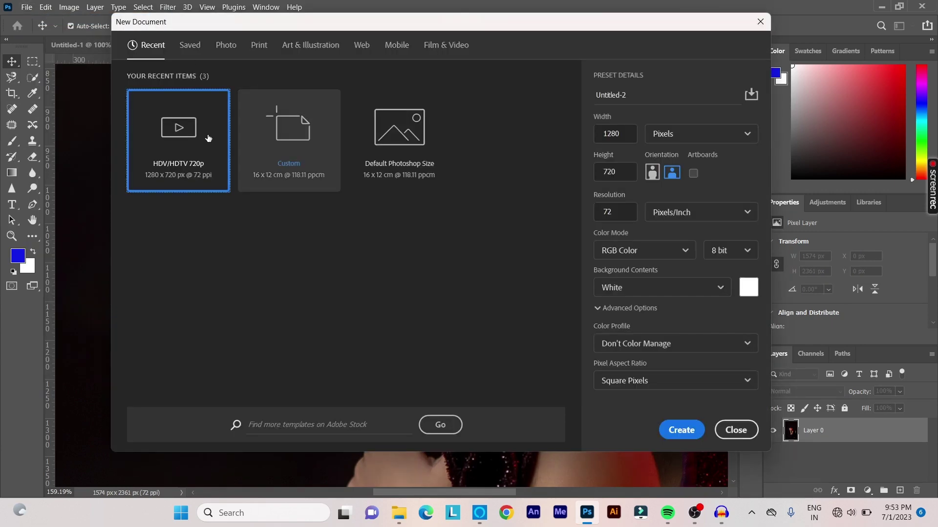
click(760, 21)
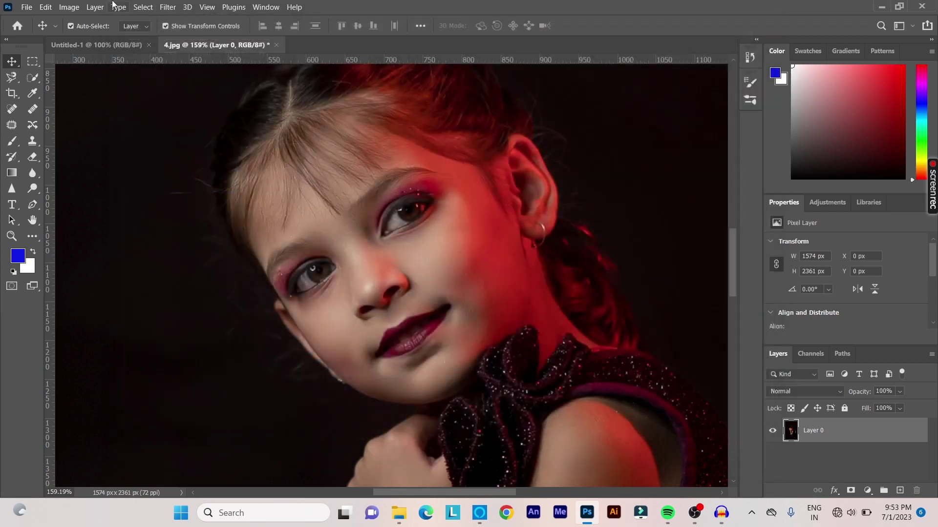
click(27, 7)
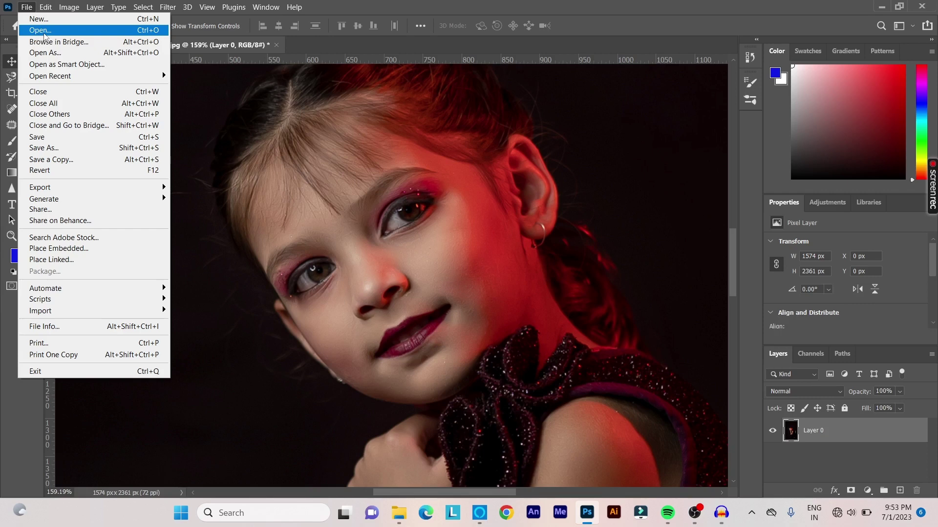
key(Escape)
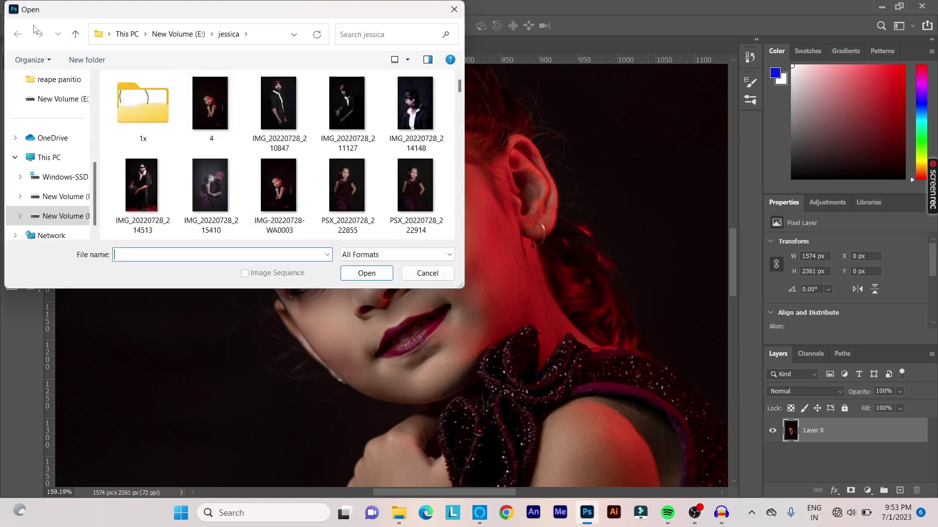
scroll(271, 188, down, 1)
scroll(271, 188, up, 1)
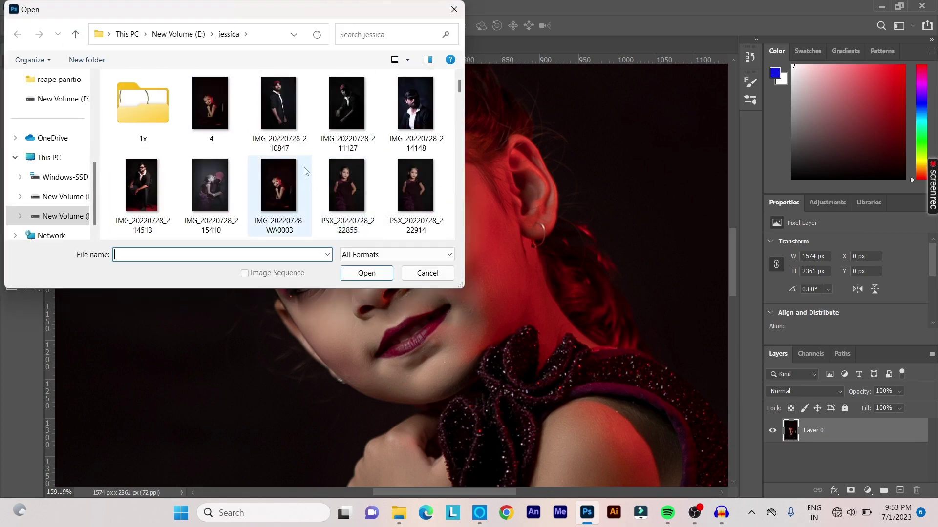
scroll(276, 151, down, 5)
scroll(276, 150, up, 5)
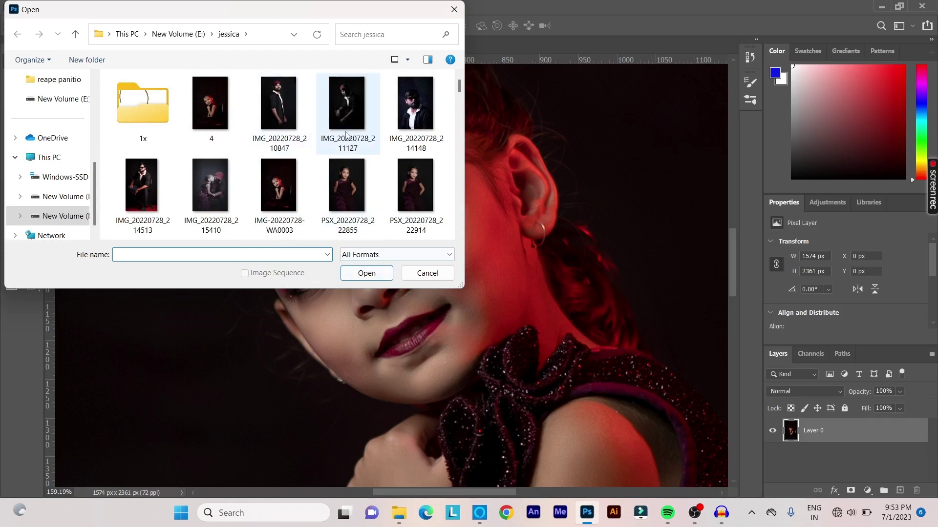
click(281, 112)
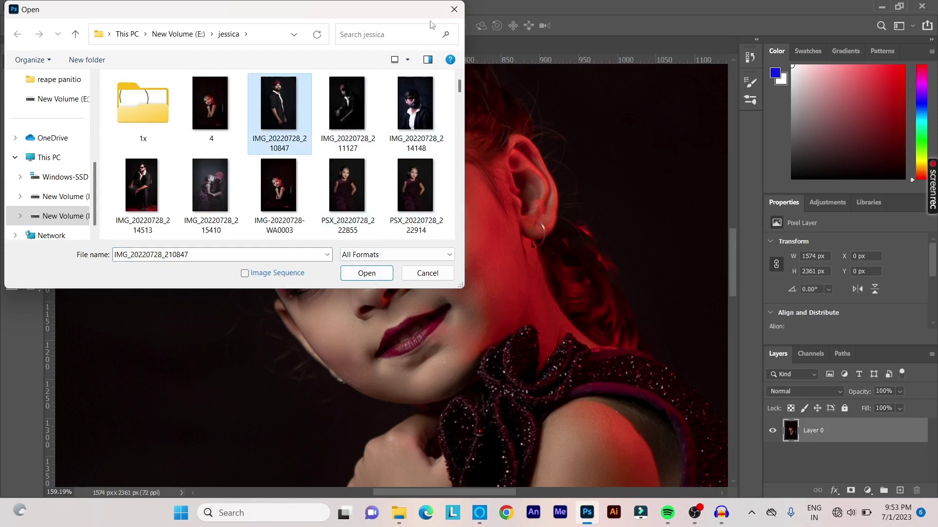
click(454, 10)
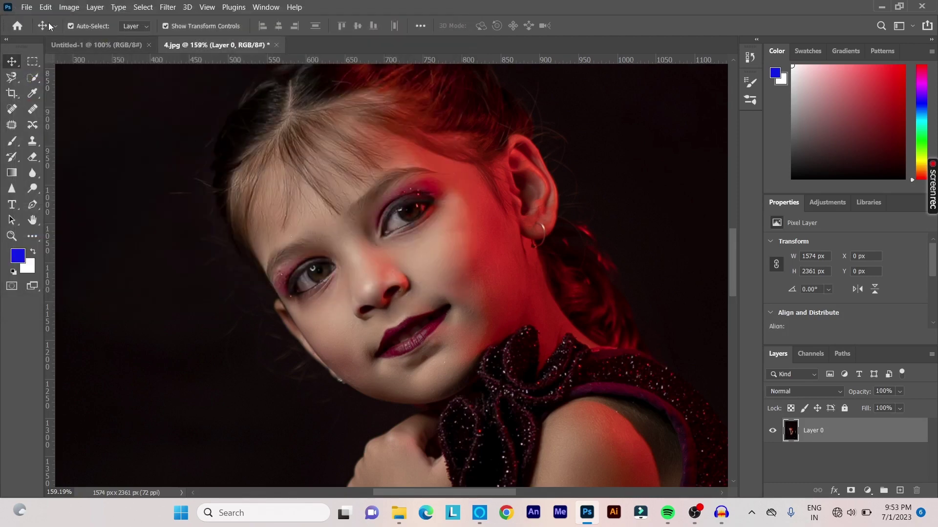
Reopen the File menu over the unchanged red-lit portrait
click(26, 8)
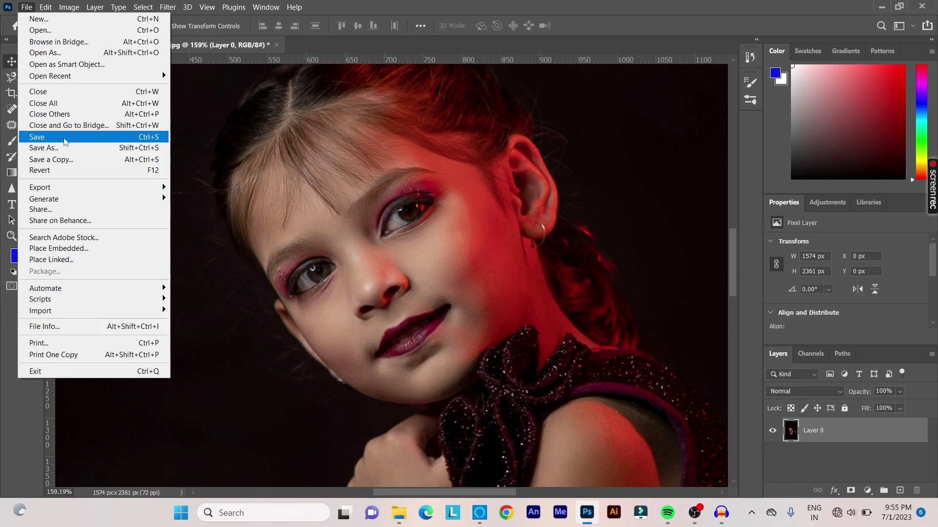
Open Save As, view the Save as type formats, and cancel without saving
click(68, 137)
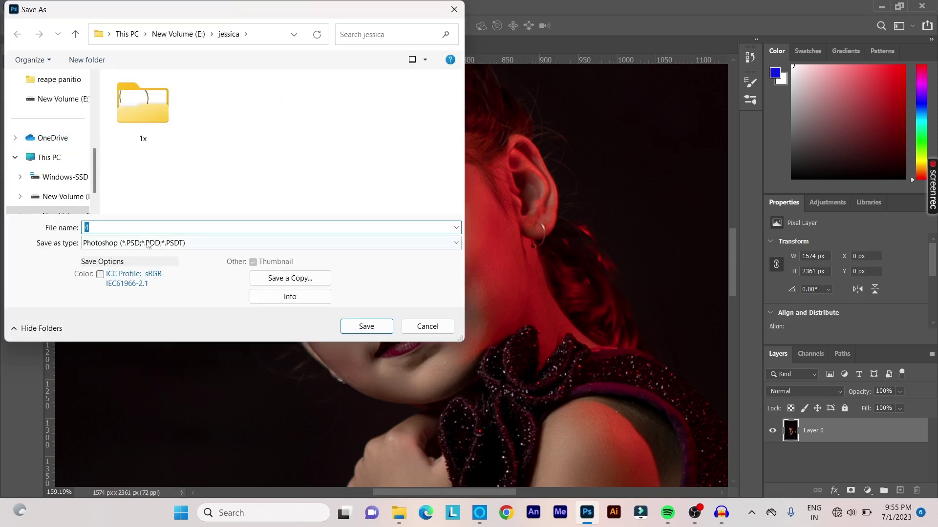
click(149, 243)
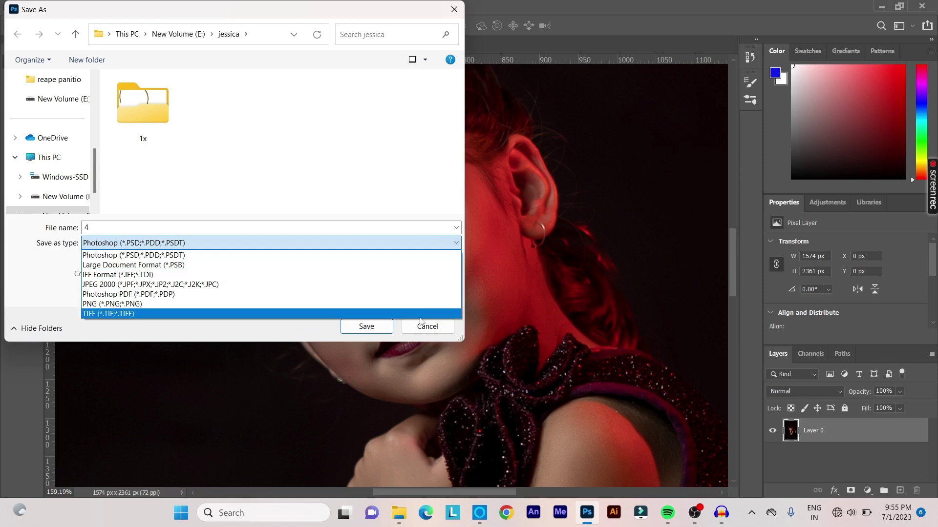
click(431, 332)
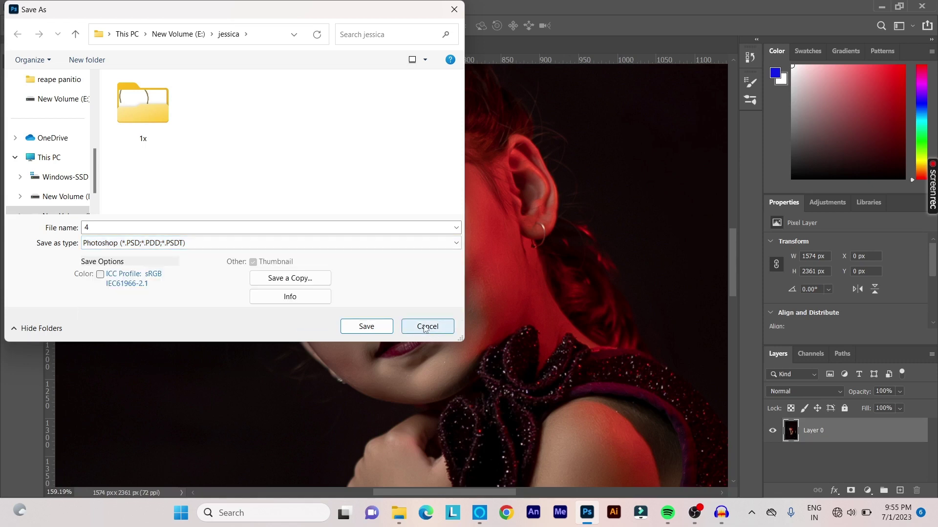
click(421, 328)
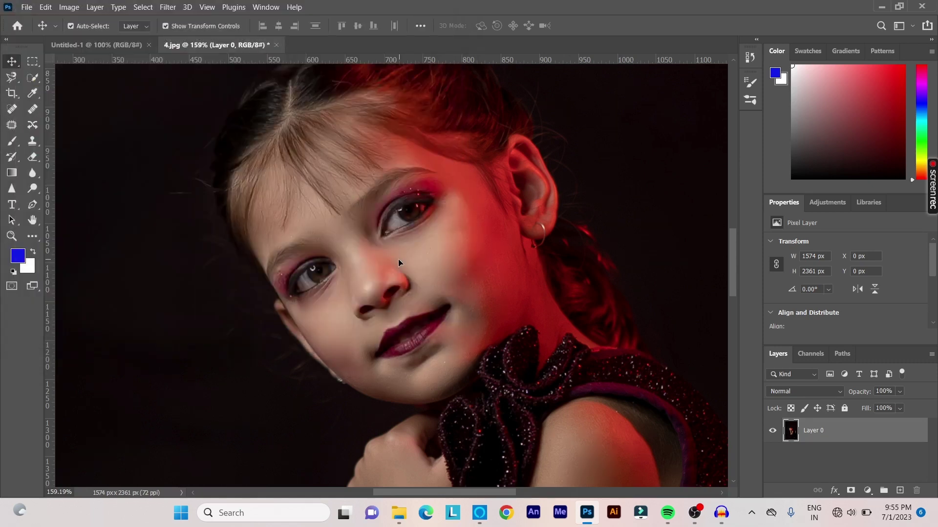
Open Save As again, type 'vjggu' as the file name, then cancel without saving
click(27, 6)
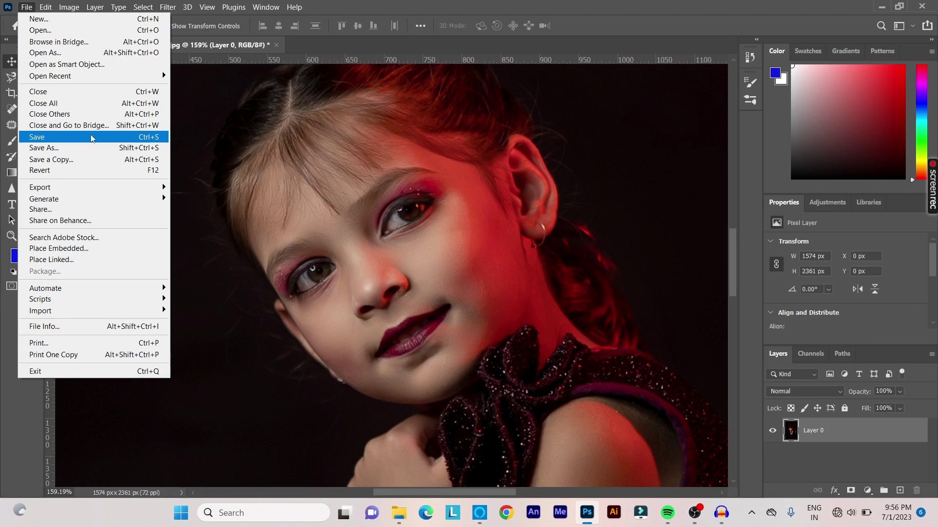
click(82, 148)
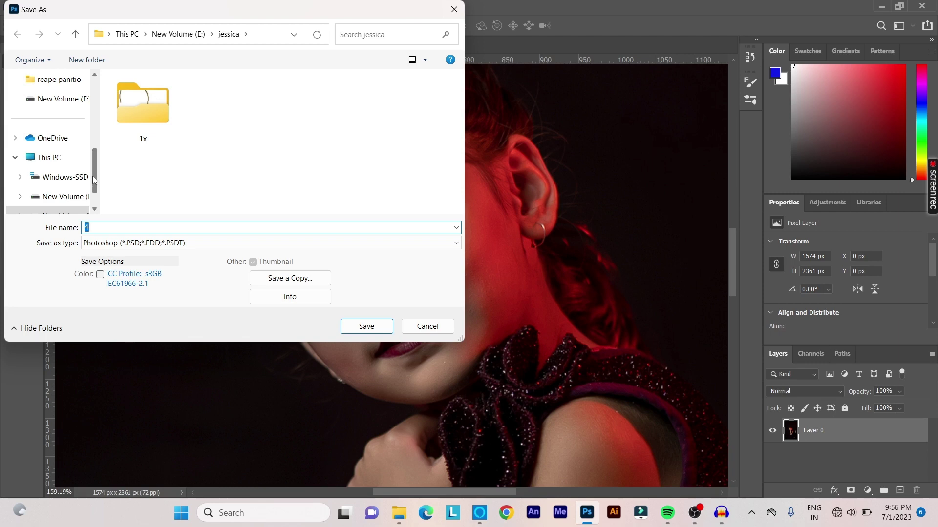
click(123, 228)
text(vjggu)
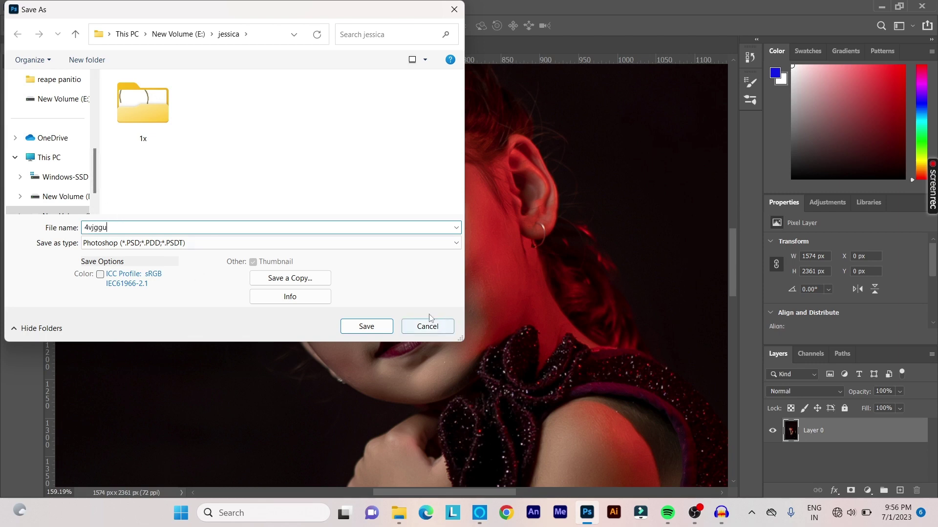
click(430, 318)
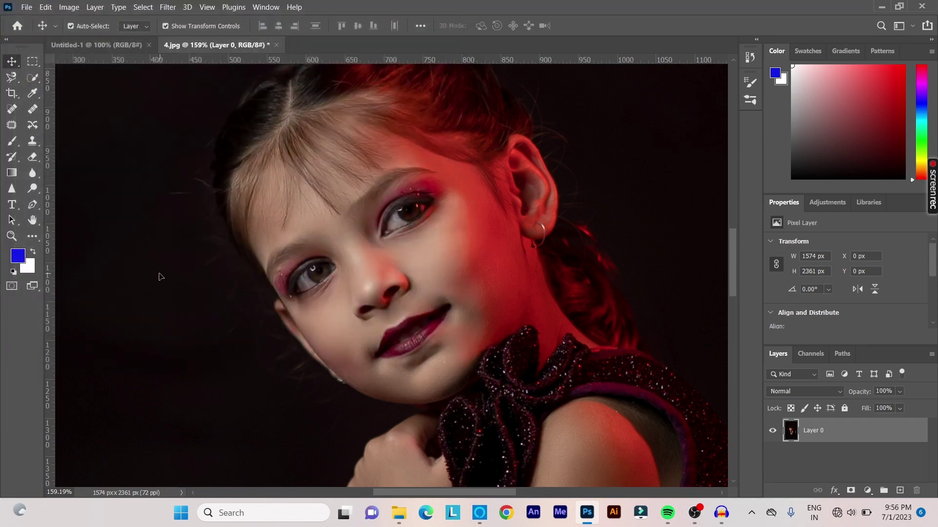
Open the File menu and close it again without choosing a command
click(26, 6)
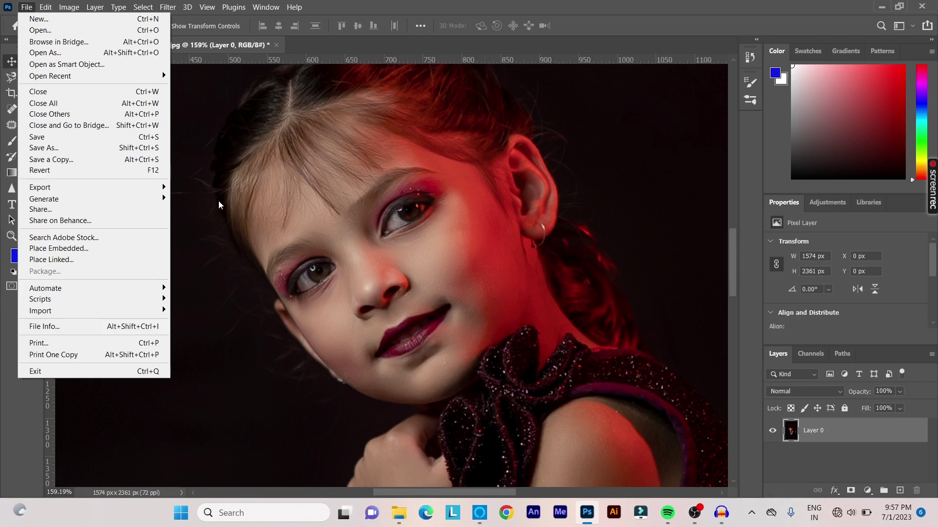
click(387, 212)
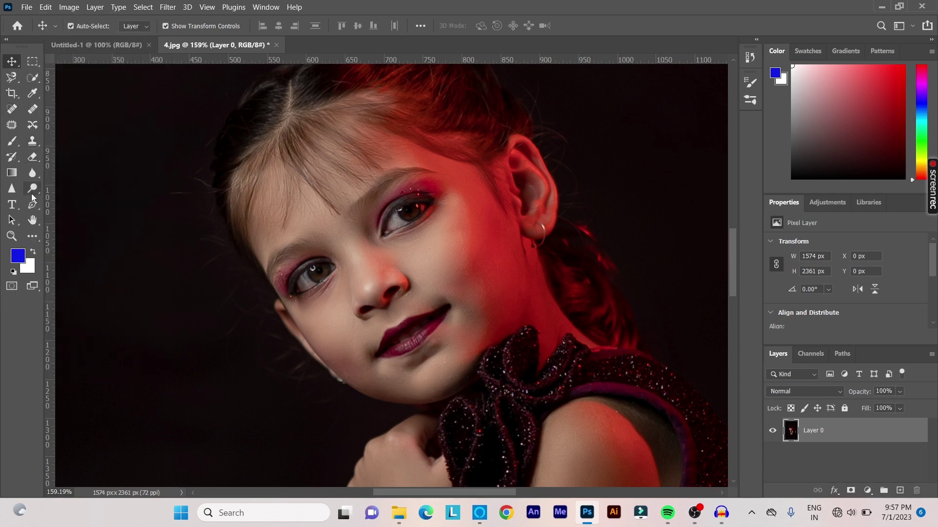
Paint purple Color Burn strokes over the forehead, hair parting, eyes, cheeks and lips
click(12, 141)
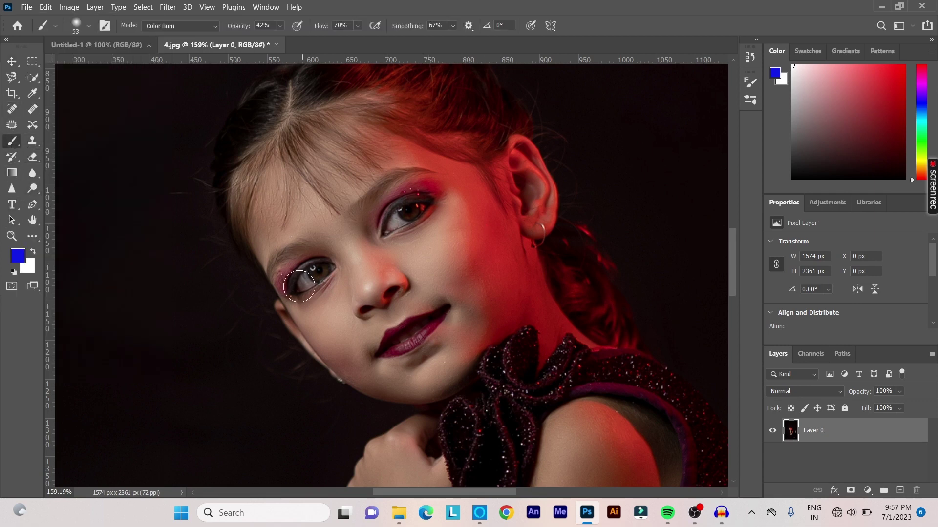
drag(280, 145, 372, 203)
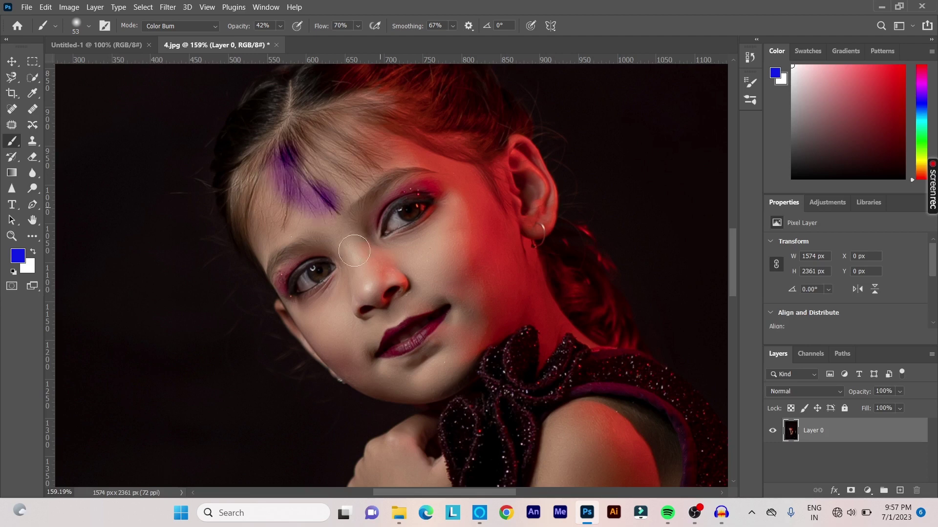
mouse_move(348, 257)
mouse_down()
mouse_move(404, 390)
mouse_move(195, 247)
mouse_move(237, 356)
mouse_move(304, 396)
mouse_up()
drag(271, 150, 404, 303)
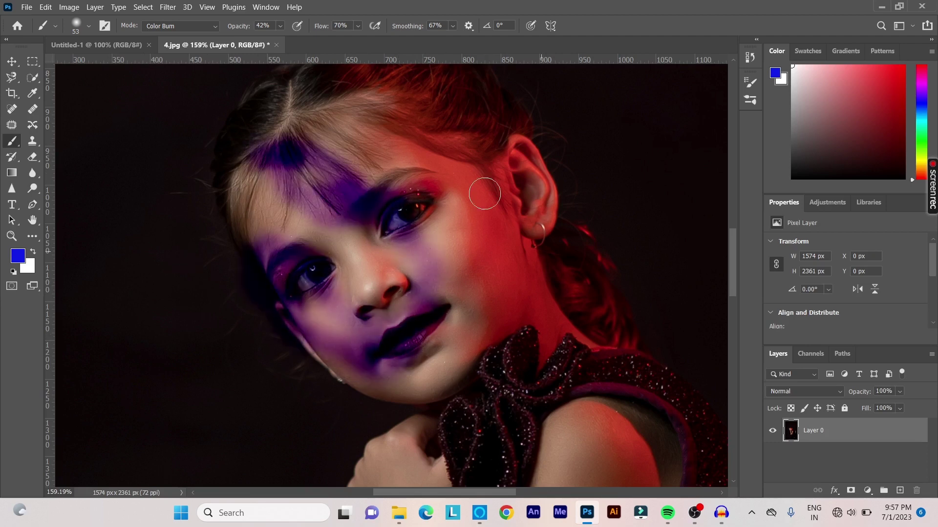
drag(485, 192, 445, 438)
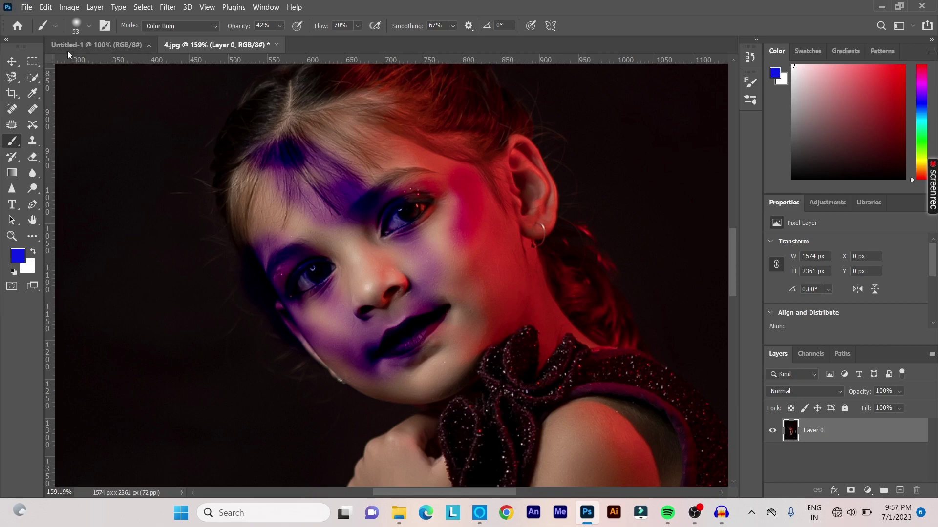
Revert 4.jpg to its last saved version, discarding the purple burn strokes
click(20, 10)
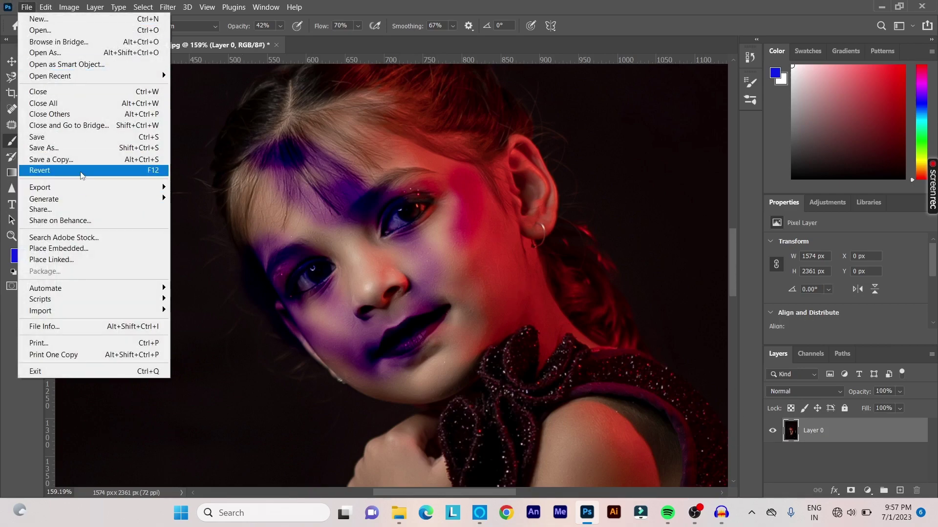
click(42, 170)
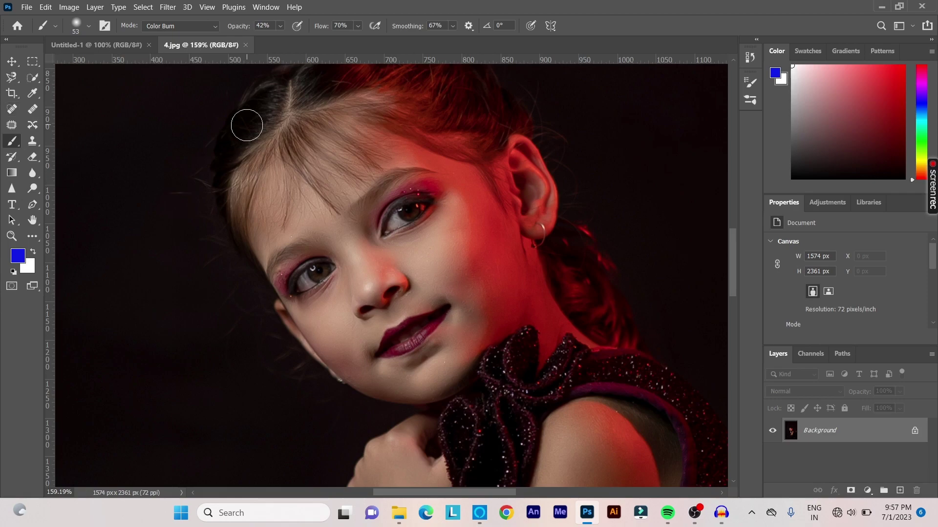
click(26, 7)
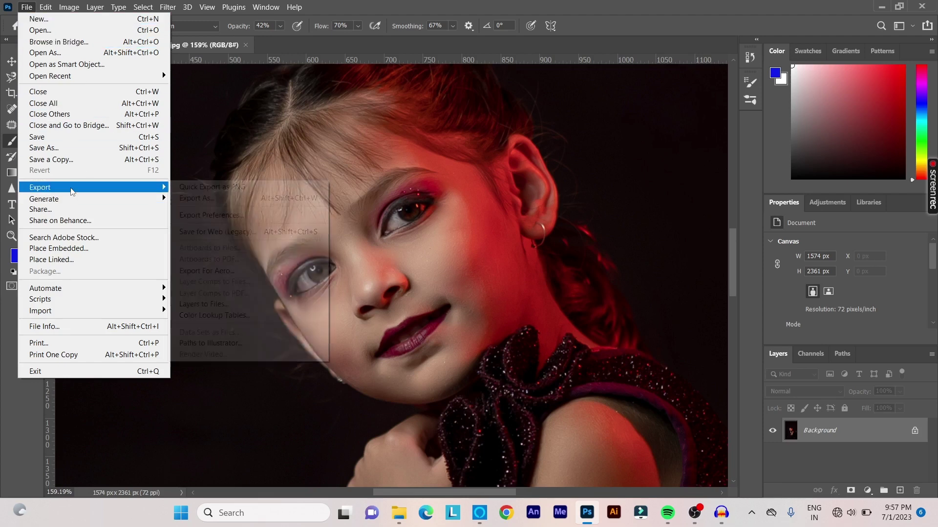
mouse_move(40, 188)
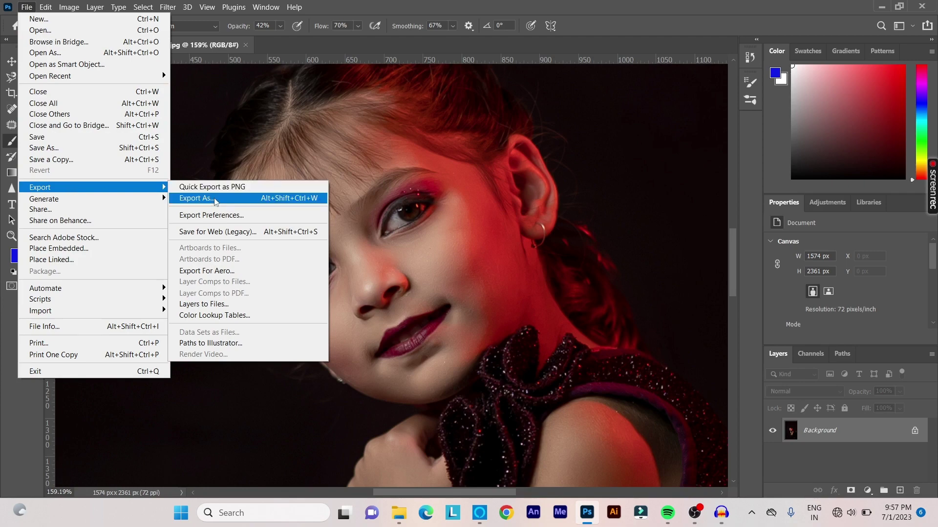
click(215, 200)
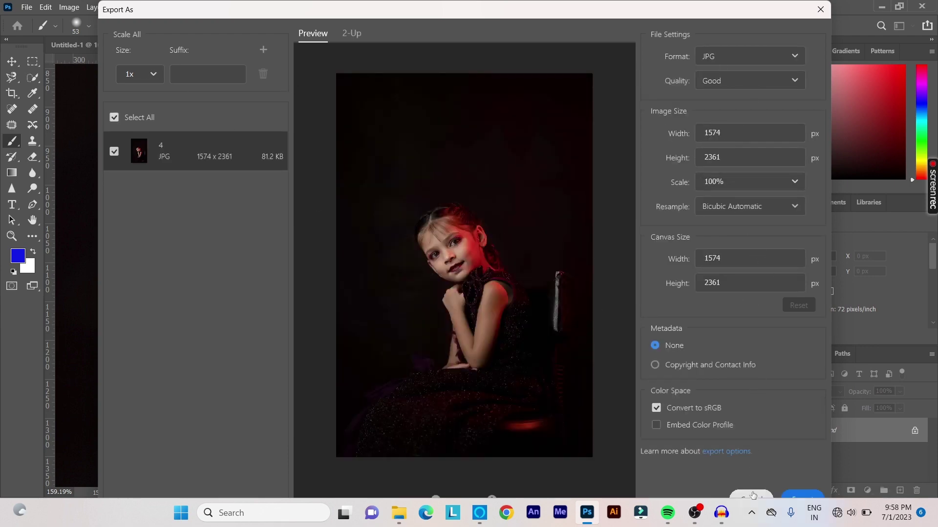
key(Escape)
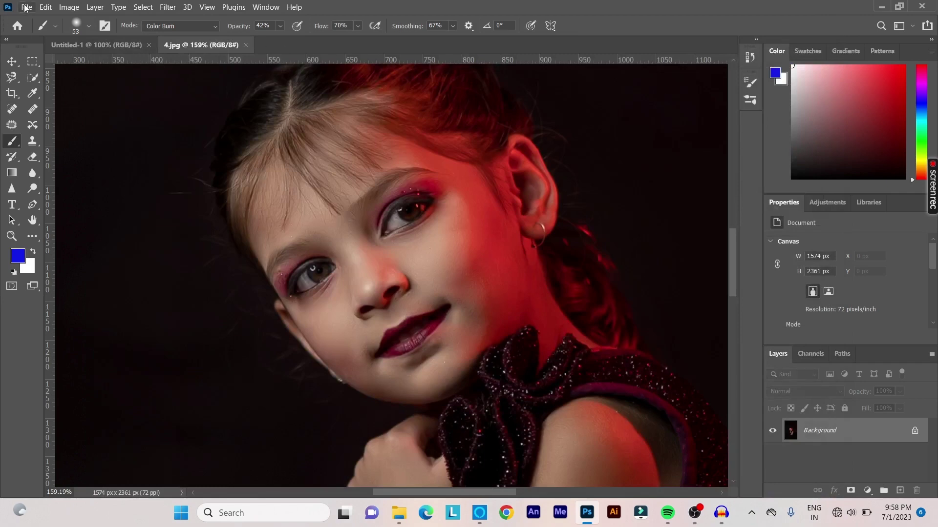
Open the File menu over the reverted portrait
click(25, 9)
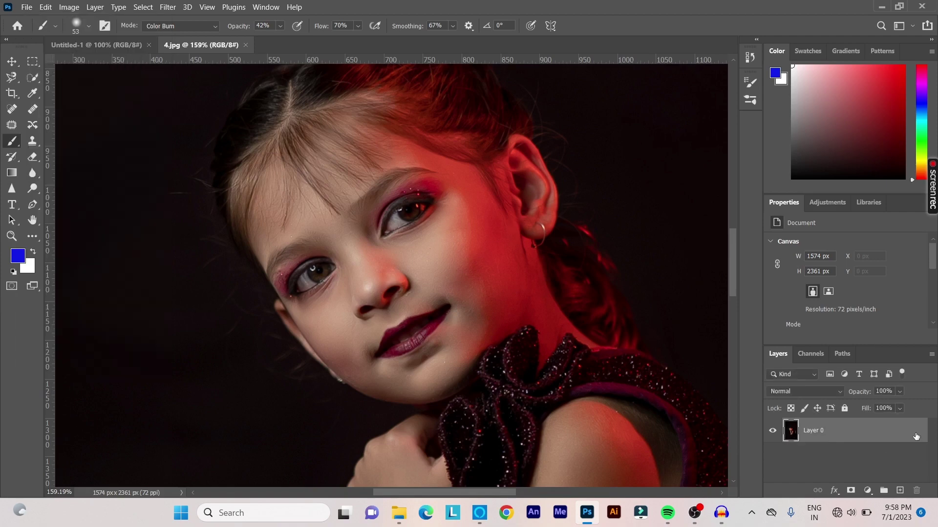
click(28, 8)
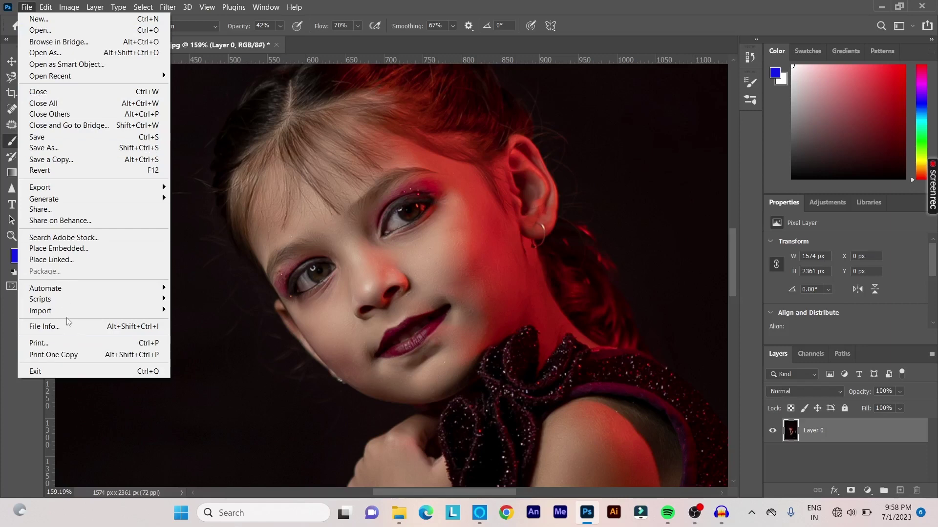
click(122, 326)
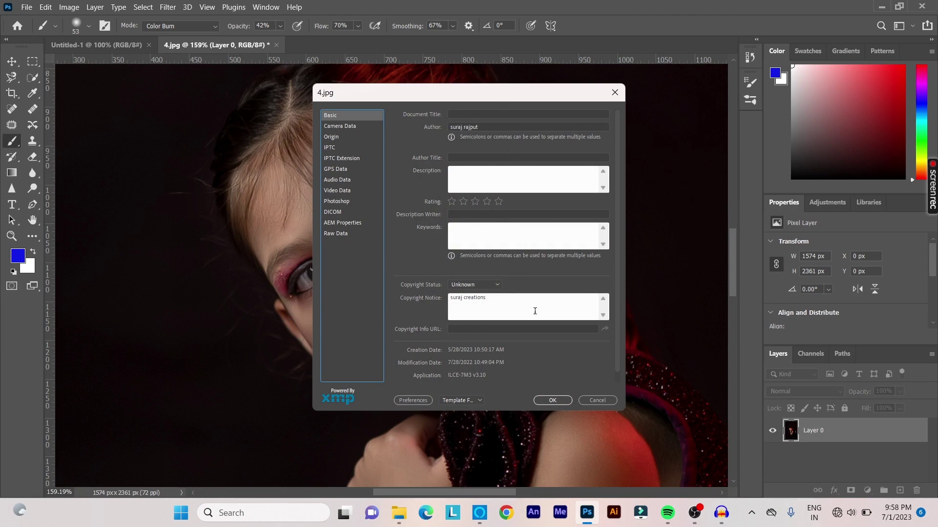
scroll(534, 311, down, 1)
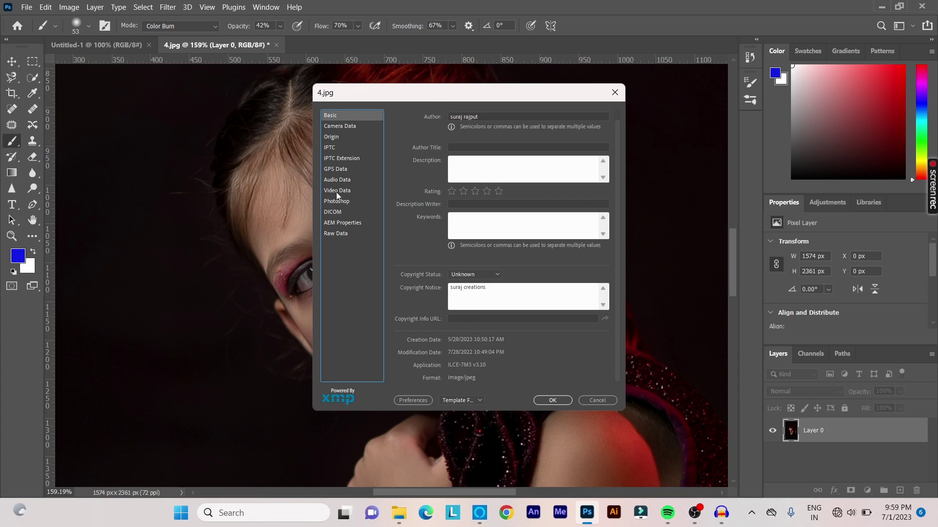
click(594, 398)
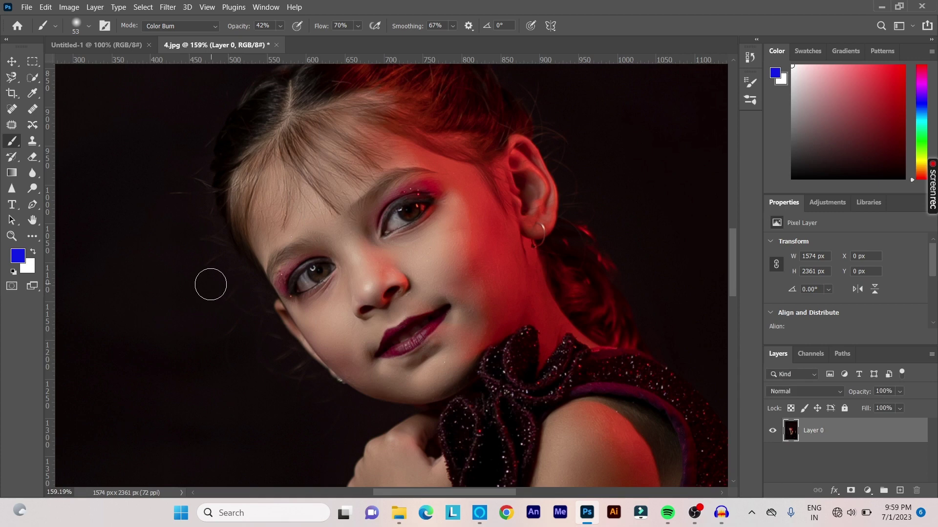
Open the Print Settings, move the dialog aside, and close it without printing
click(26, 6)
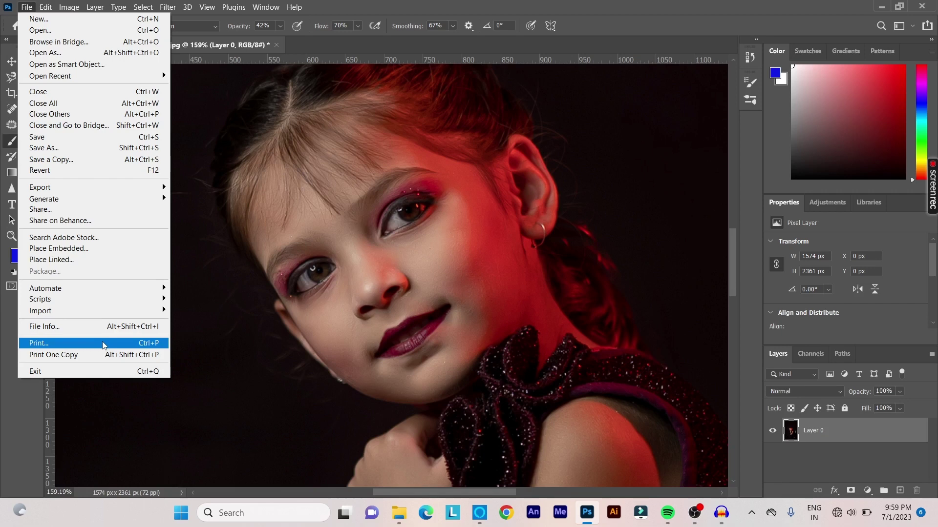
click(104, 344)
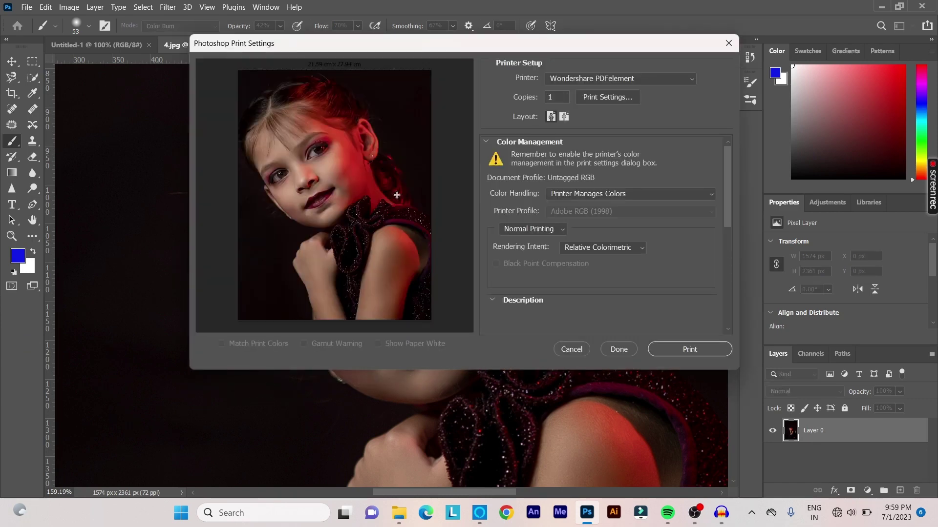
drag(541, 51, 439, 93)
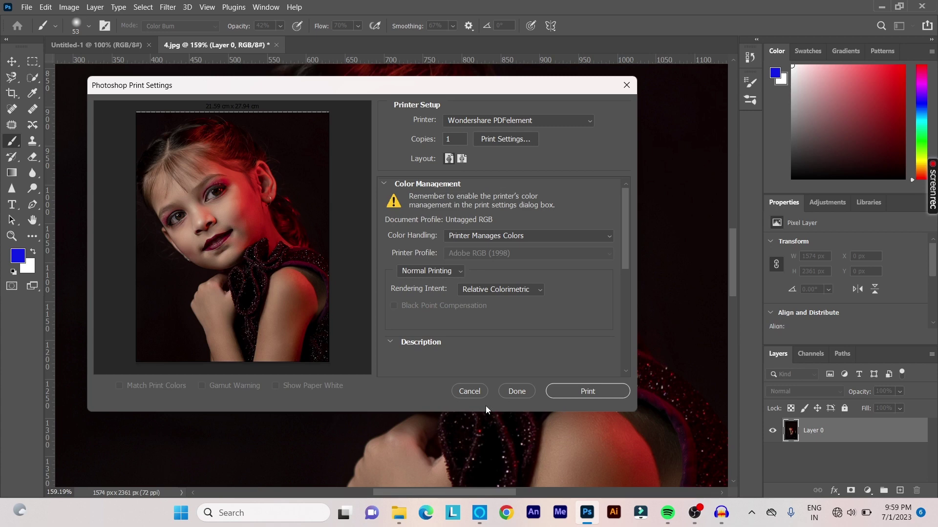
click(626, 85)
click(26, 7)
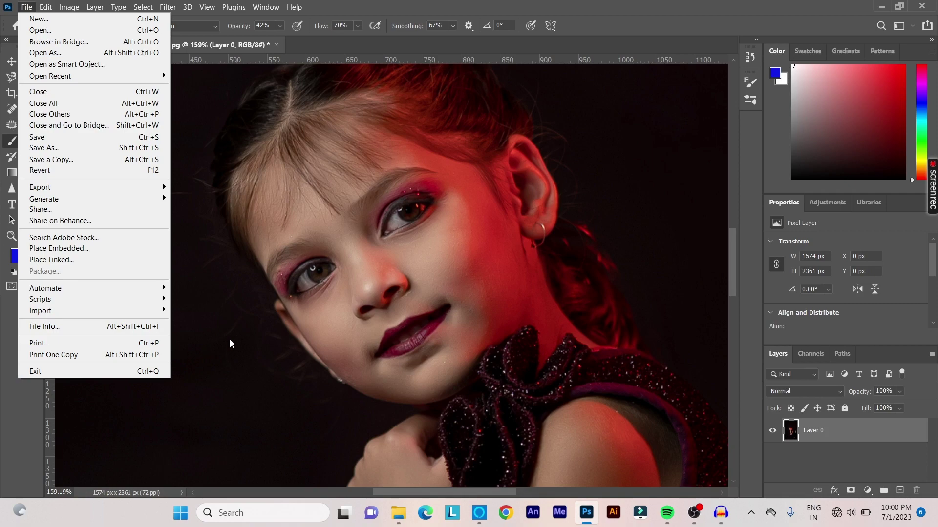
Close the File menu, then reopen and dismiss the File and Type menus unused
click(500, 284)
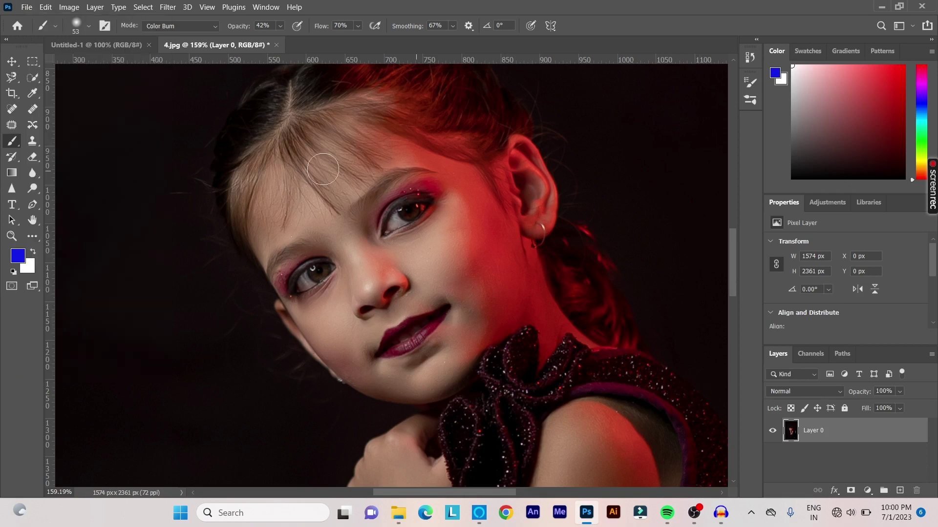
click(27, 8)
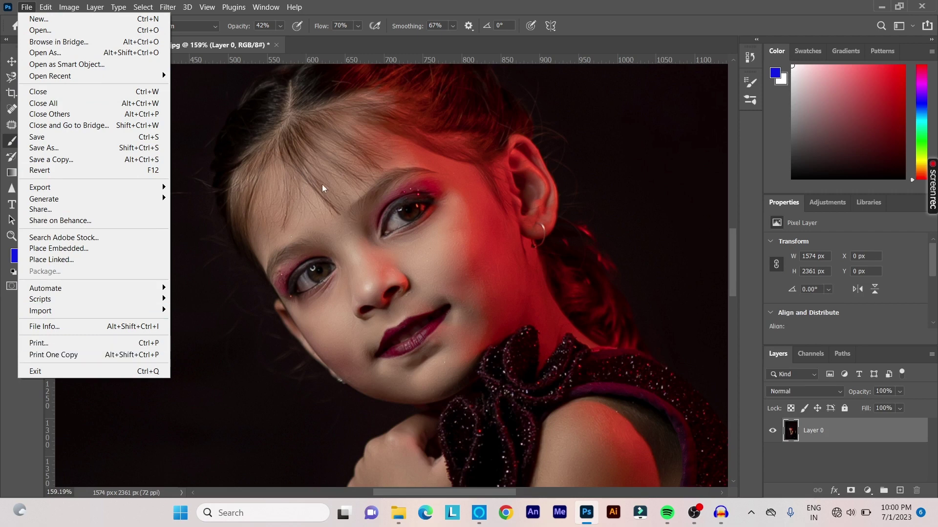
click(180, 51)
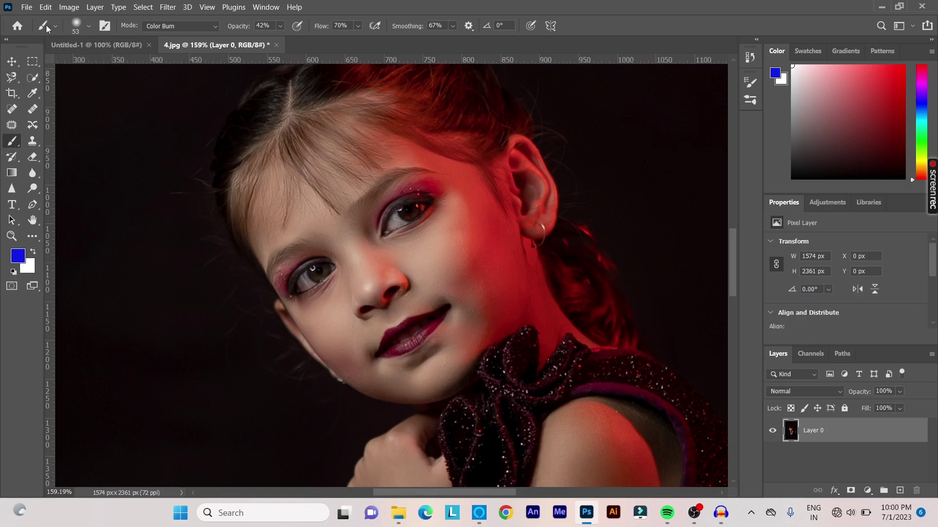
click(30, 7)
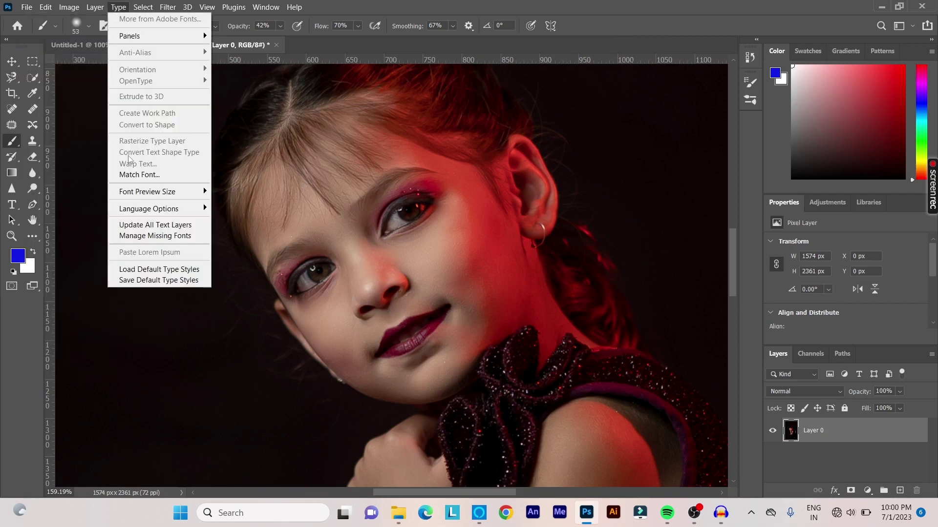
click(649, 13)
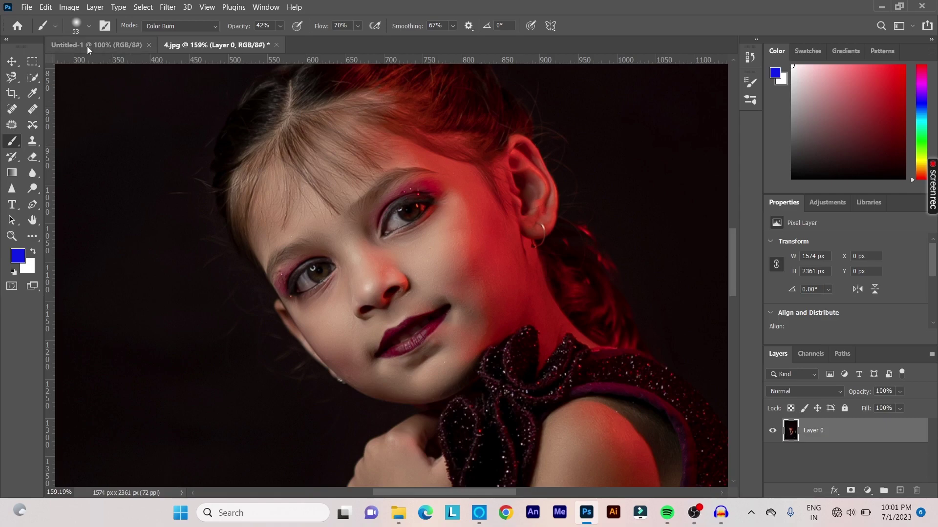
click(26, 7)
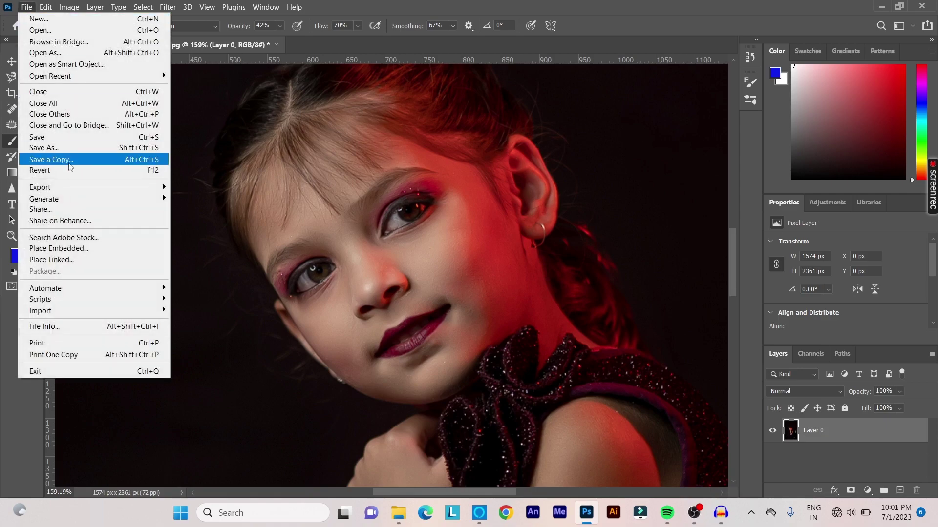
click(459, 8)
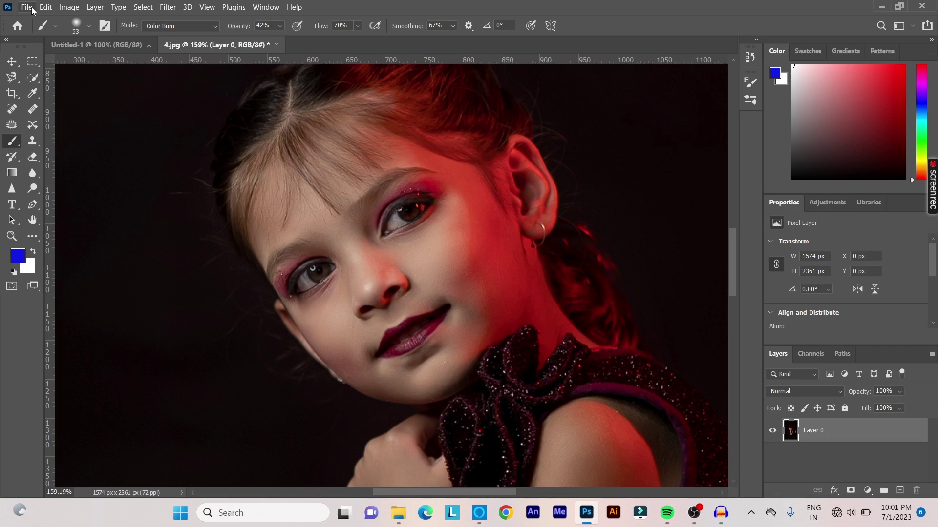
Bring OBS Studio to the front and stop the running screen recording
click(694, 513)
click(707, 372)
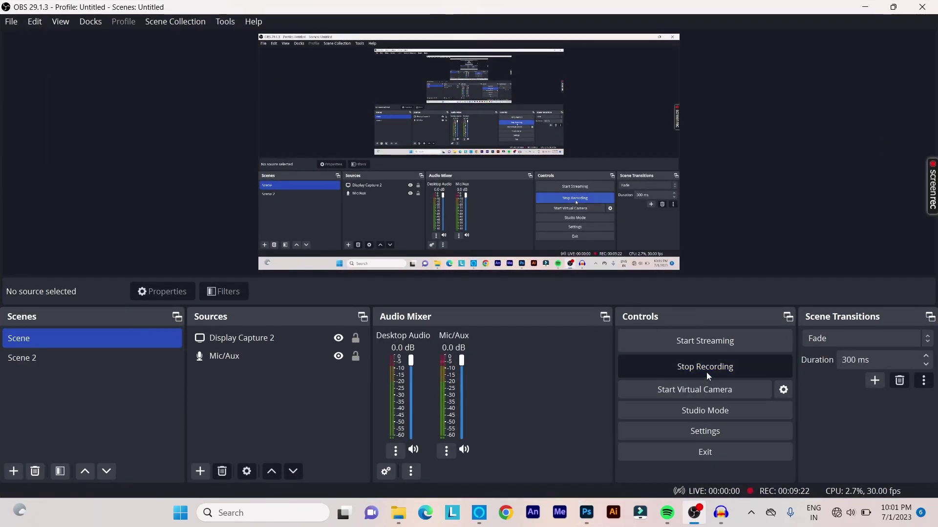